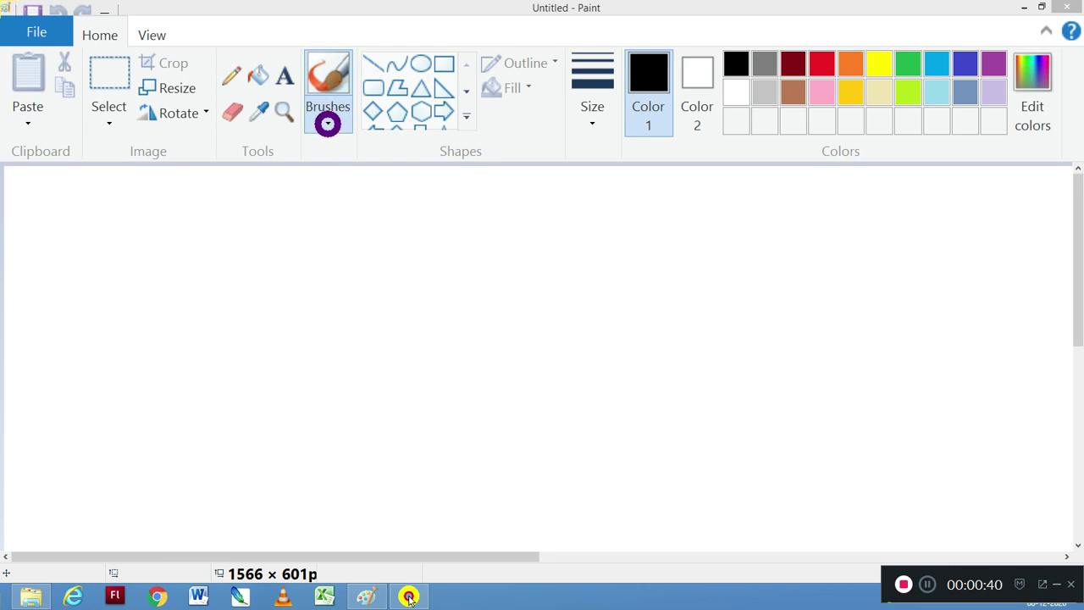
- Paint a green, slightly curved vertical stroke with the basic brush at 5px near the canvas's left edge, and dismiss the licence reminder
{"action": "left_click", "coordinate": [327, 123]}
{"action": "left_click", "coordinate": [327, 124]}
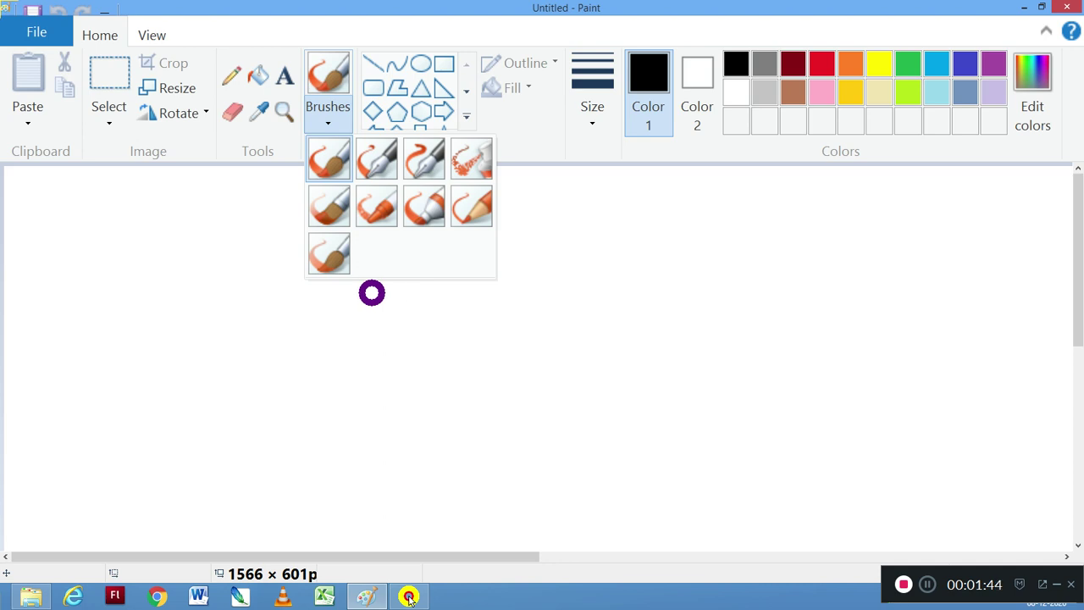
{"action": "left_click", "coordinate": [327, 161]}
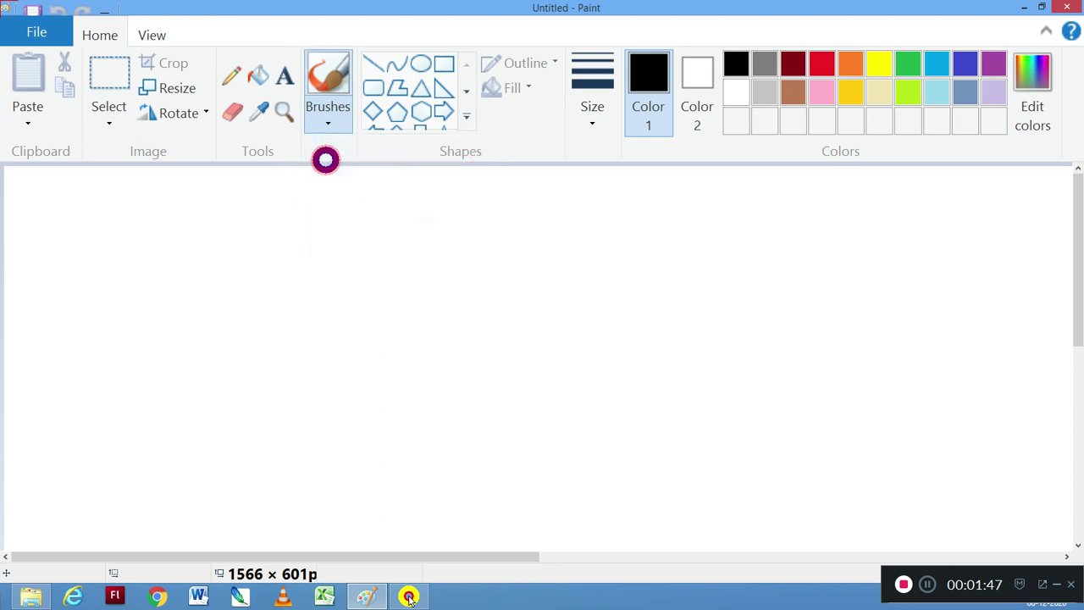
{"action": "left_click", "coordinate": [592, 125]}
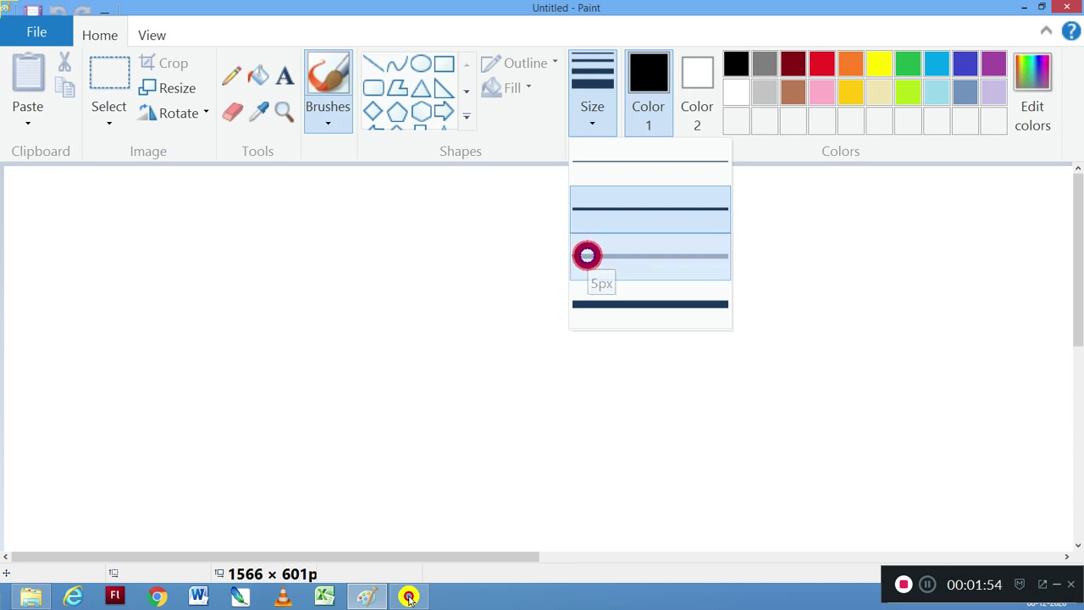
{"action": "left_click", "coordinate": [586, 255]}
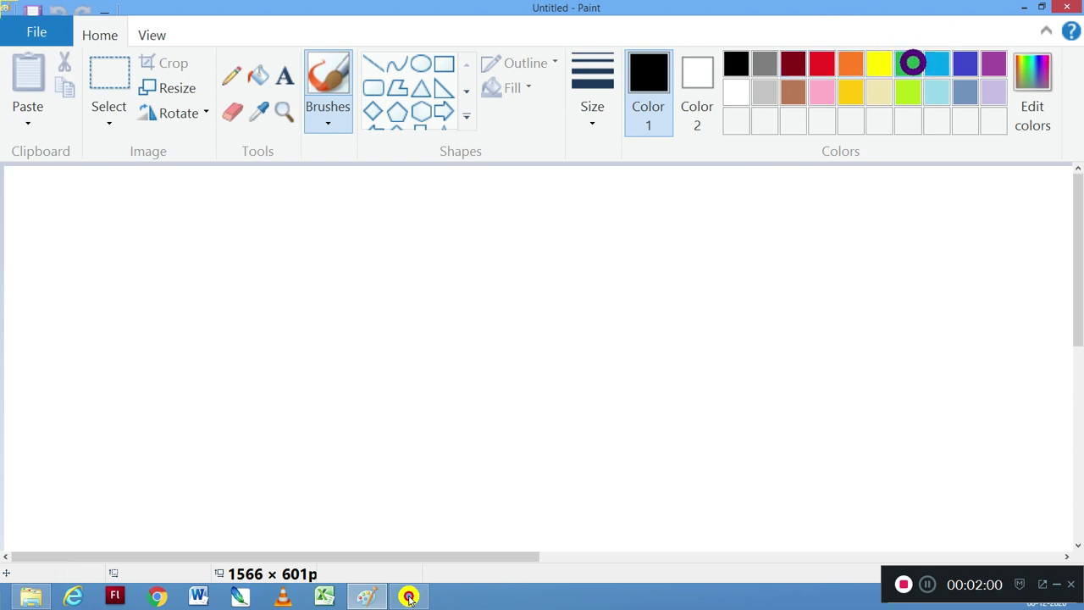
{"action": "left_click", "coordinate": [912, 64]}
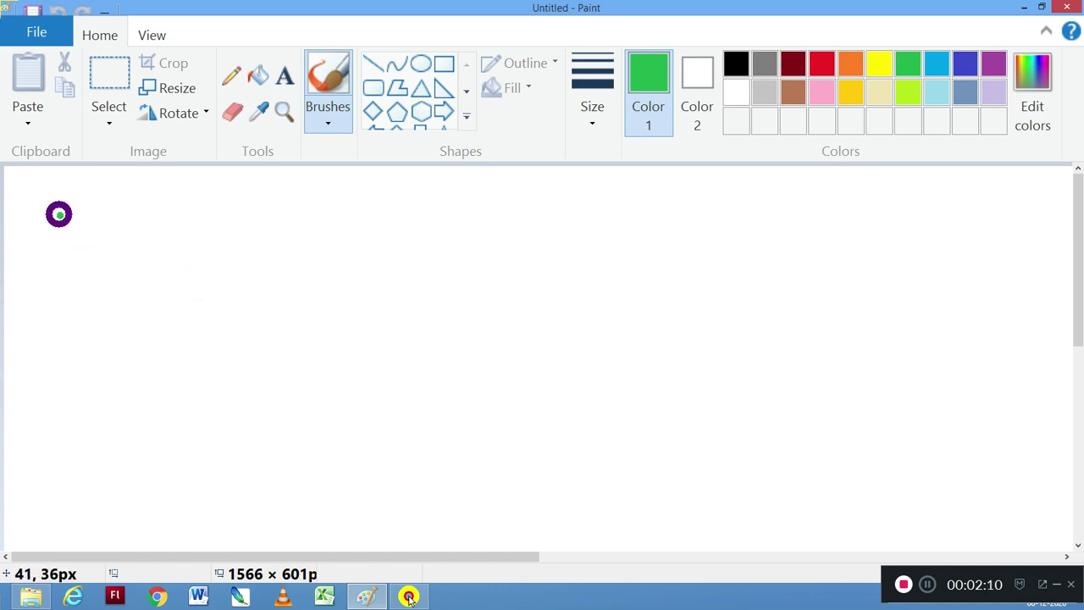
{"action": "mouse_move", "coordinate": [59, 214]}
{"action": "left_mouse_down"}
{"action": "mouse_move", "coordinate": [70, 325]}
{"action": "mouse_move", "coordinate": [95, 392]}
{"action": "left_mouse_up"}
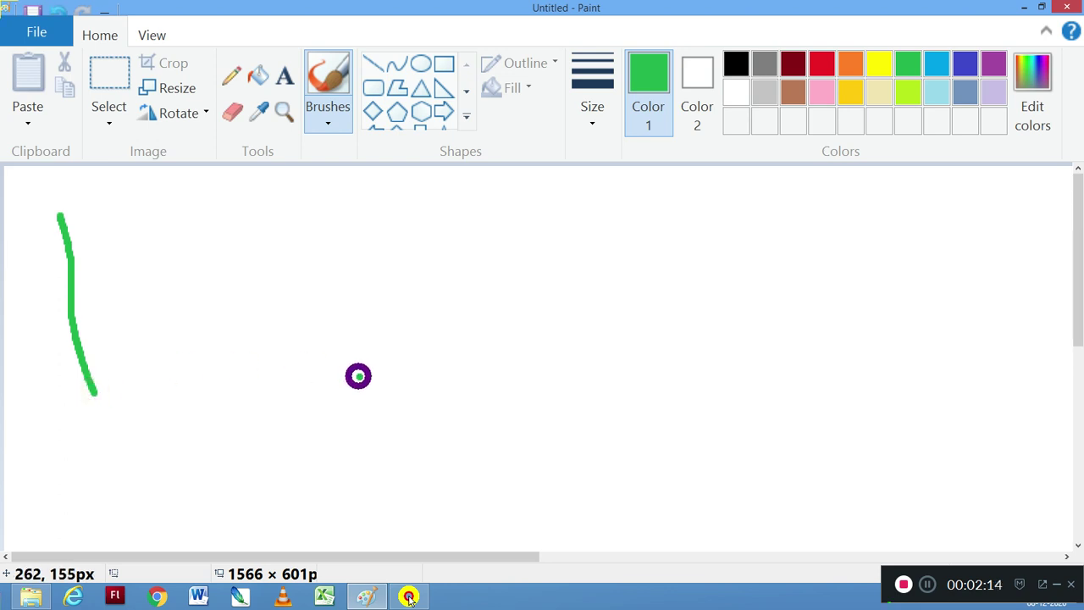
{"action": "left_click", "coordinate": [408, 597]}
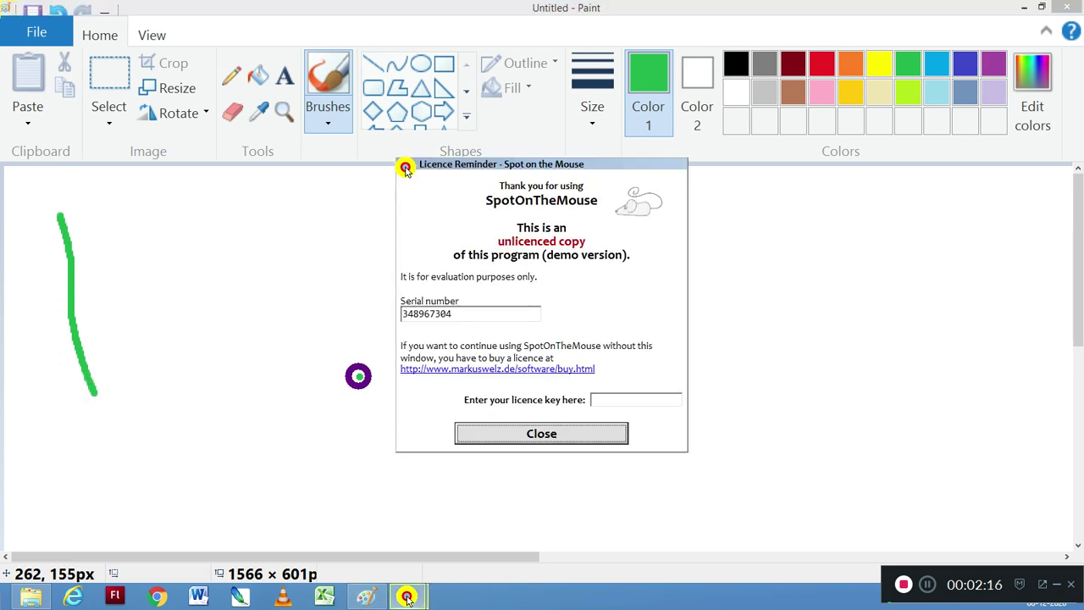
{"action": "left_click", "coordinate": [552, 435]}
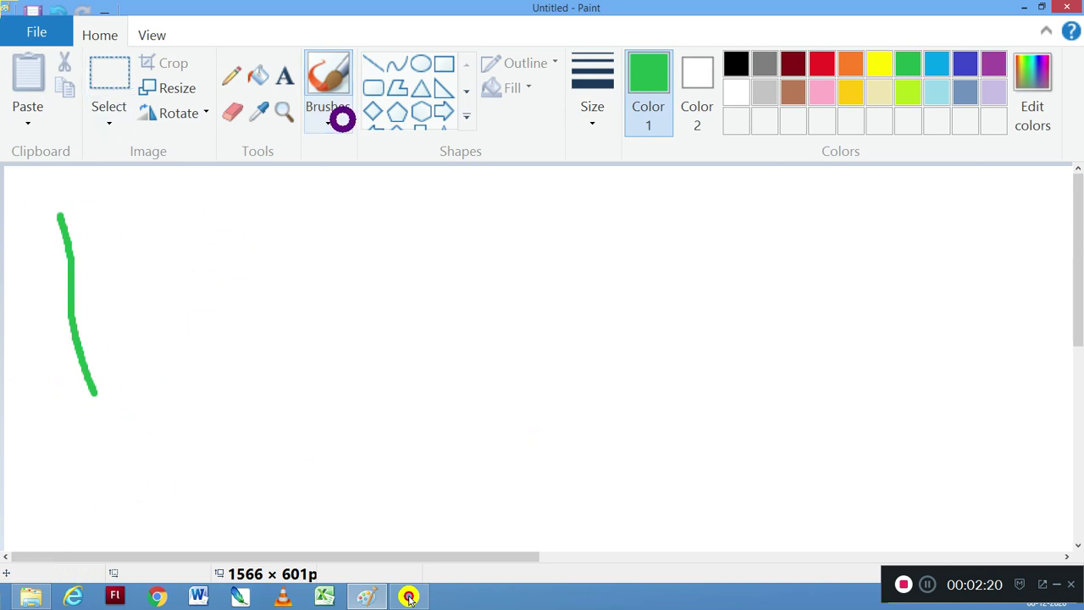
- Paint a longer green stroke with Calligraphy brush 1 beside the first stroke
{"action": "left_click", "coordinate": [335, 122]}
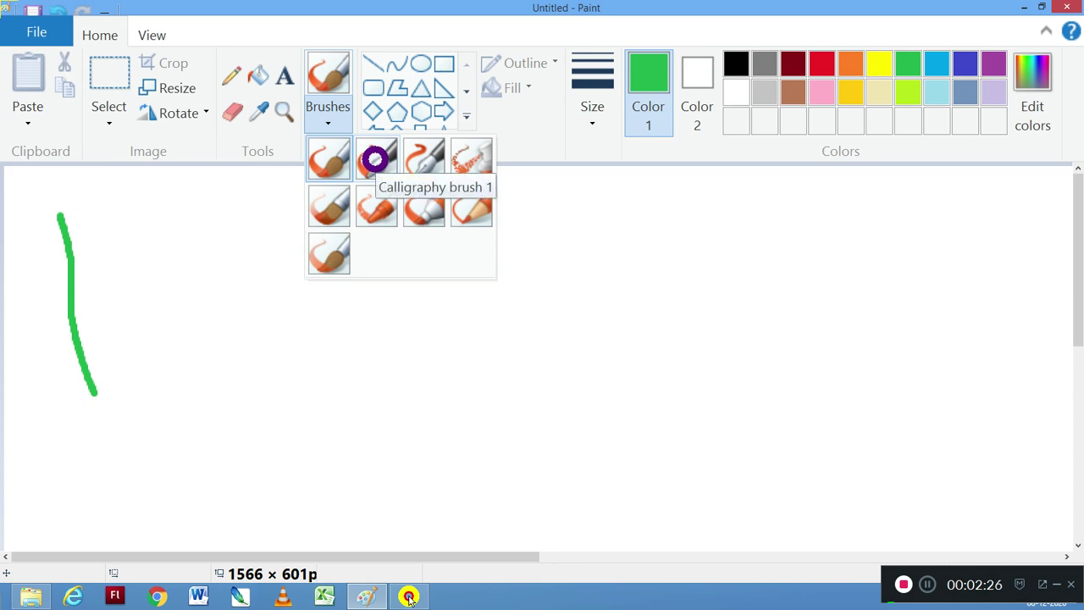
{"action": "left_click", "coordinate": [375, 159]}
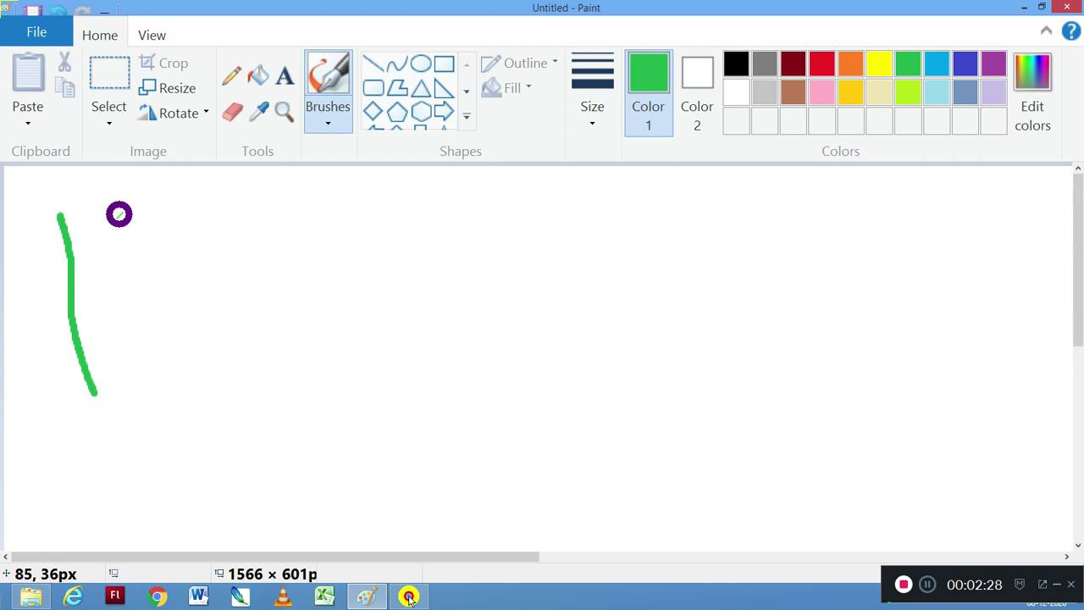
{"action": "left_click", "coordinate": [577, 116]}
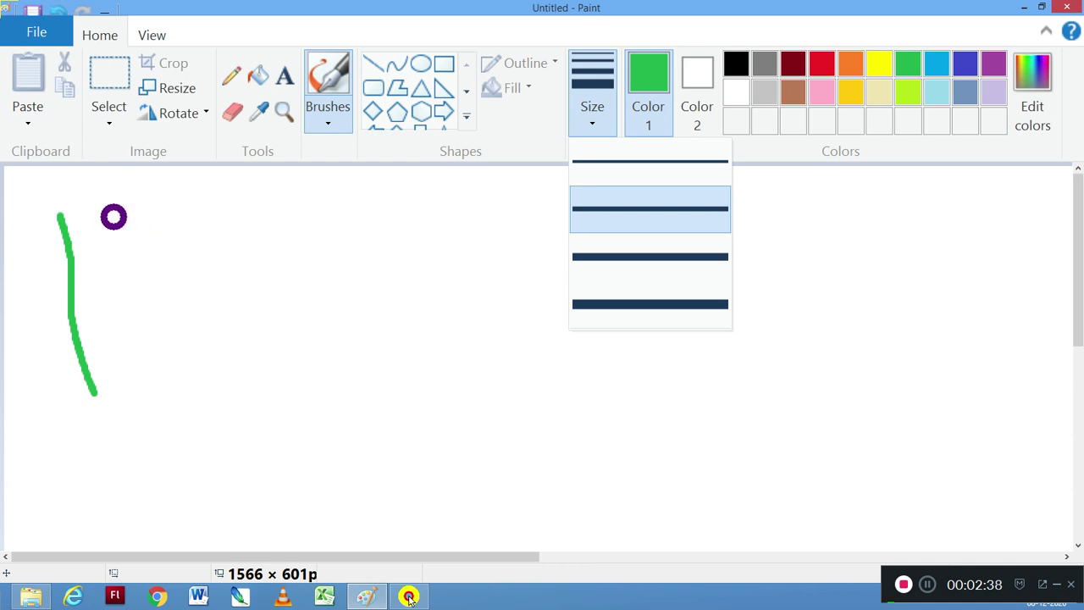
{"action": "left_click", "coordinate": [114, 217]}
{"action": "mouse_move", "coordinate": [114, 217]}
{"action": "left_mouse_down"}
{"action": "mouse_move", "coordinate": [145, 381]}
{"action": "mouse_move", "coordinate": [175, 458]}
{"action": "left_mouse_up"}
- Add two more green strokes to the right of the existing ones, one with Calligraphy brush 2 and one with the Airbrush
{"action": "left_click", "coordinate": [322, 124]}
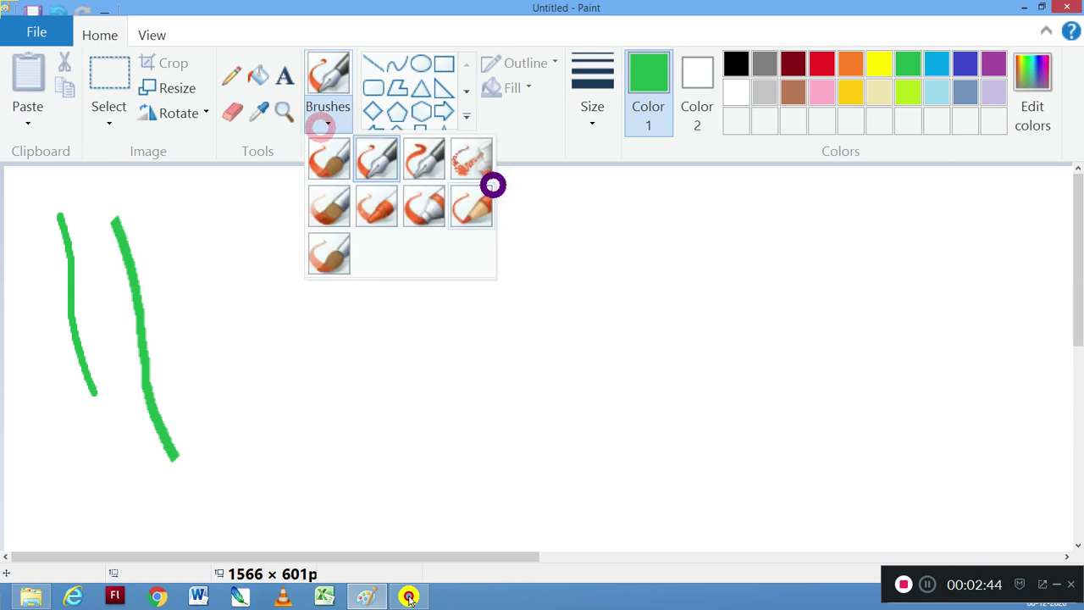
{"action": "left_click", "coordinate": [423, 163]}
{"action": "mouse_move", "coordinate": [175, 215]}
{"action": "left_mouse_down"}
{"action": "mouse_move", "coordinate": [197, 341]}
{"action": "mouse_move", "coordinate": [269, 460]}
{"action": "mouse_move", "coordinate": [292, 525]}
{"action": "left_mouse_up"}
{"action": "left_click", "coordinate": [332, 119]}
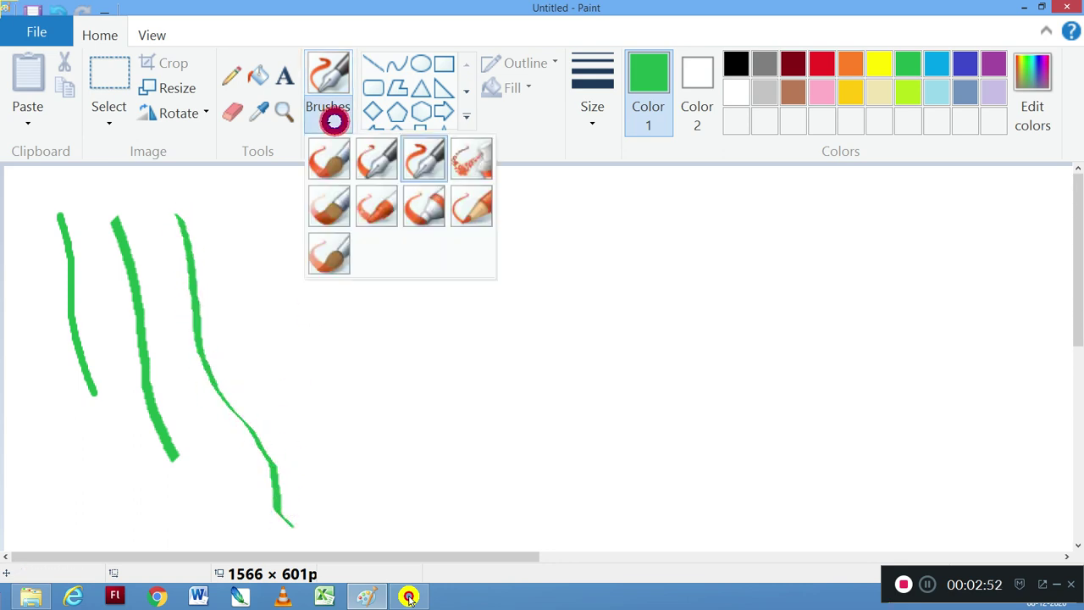
{"action": "left_click", "coordinate": [460, 156]}
{"action": "mouse_move", "coordinate": [244, 204]}
{"action": "left_mouse_down"}
{"action": "mouse_move", "coordinate": [310, 388]}
{"action": "mouse_move", "coordinate": [330, 405]}
{"action": "left_mouse_up"}
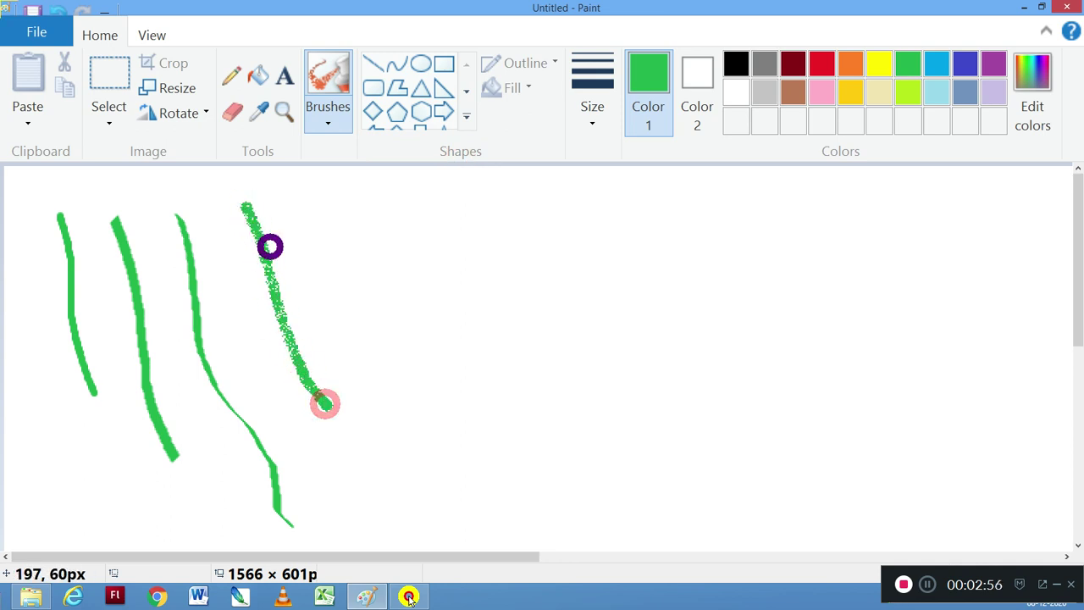
- Continue the row of green samples with an Oil brush stroke and a Crayon stroke beside the airbrushed line
{"action": "left_click", "coordinate": [328, 117]}
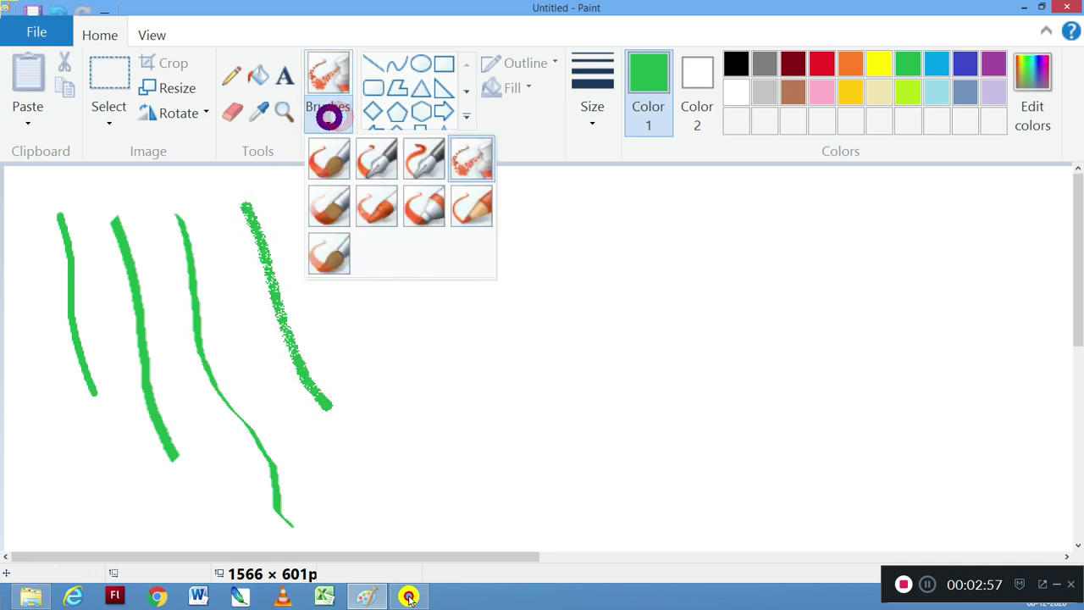
{"action": "left_click", "coordinate": [332, 213]}
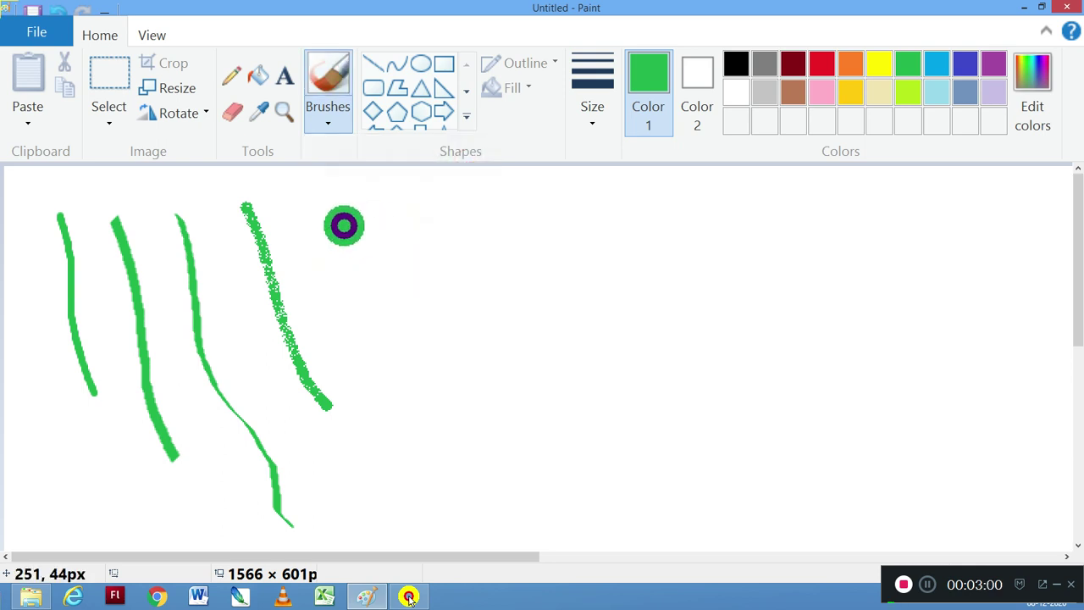
{"action": "left_click", "coordinate": [351, 222]}
{"action": "mouse_move", "coordinate": [351, 222]}
{"action": "left_mouse_down"}
{"action": "mouse_move", "coordinate": [382, 341]}
{"action": "mouse_move", "coordinate": [397, 480]}
{"action": "mouse_move", "coordinate": [422, 511]}
{"action": "left_mouse_up"}
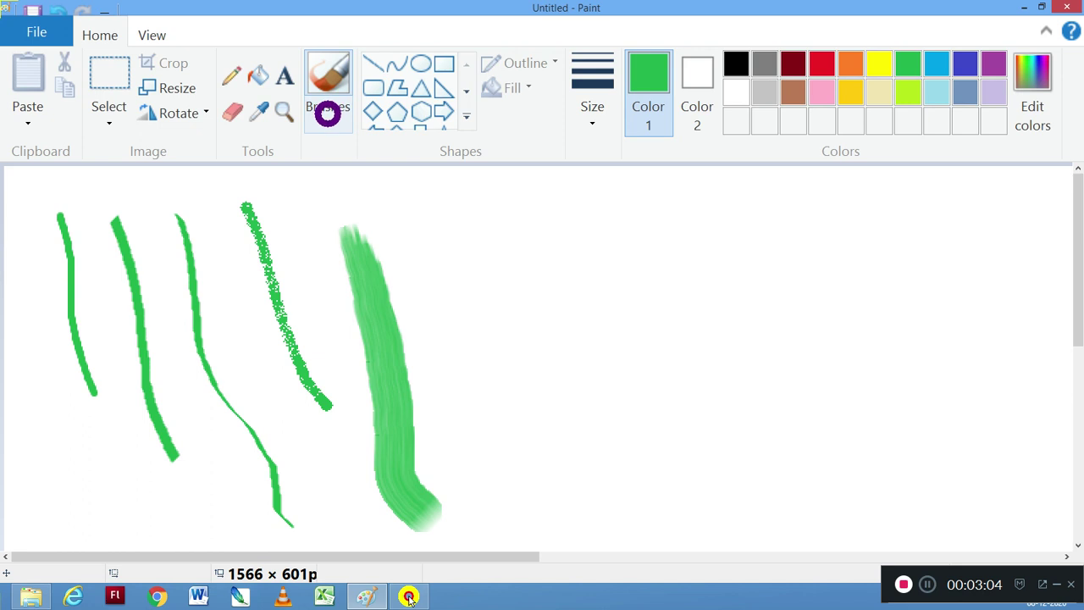
{"action": "left_click", "coordinate": [328, 118]}
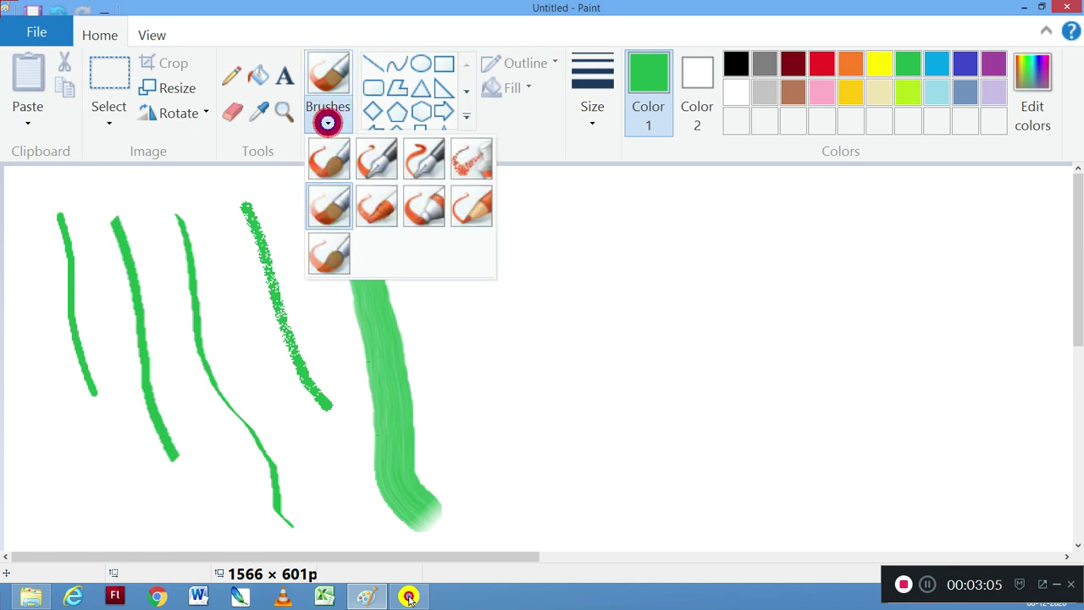
{"action": "left_click", "coordinate": [380, 206]}
{"action": "left_click_drag", "start_coordinate": [404, 213], "coordinate": [463, 395]}
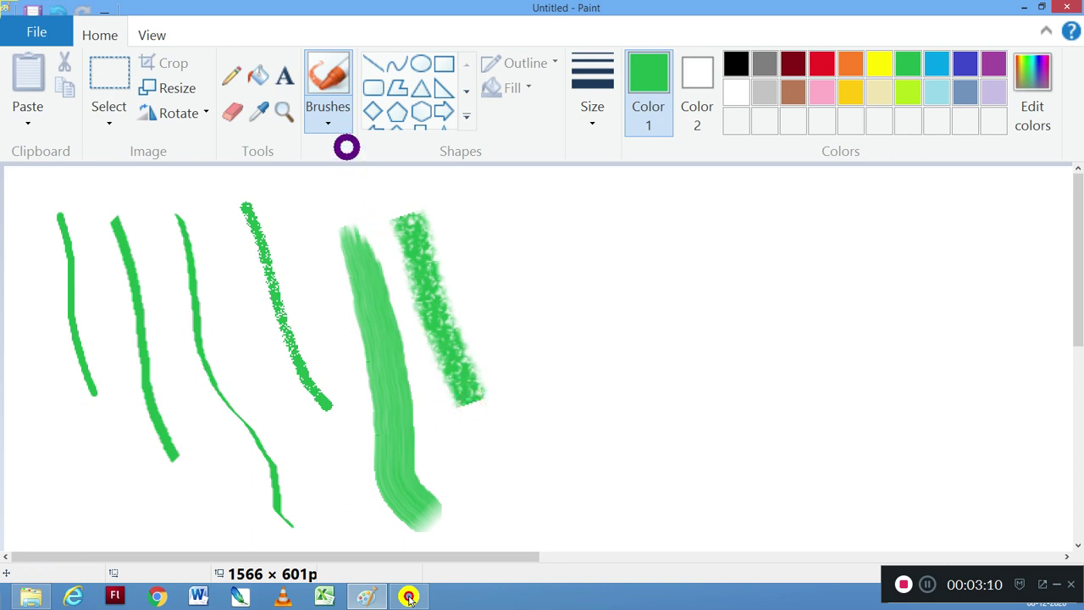
- Paint a green Marker stroke and a green Natural pencil stroke to the right of the crayon sample
{"action": "left_click", "coordinate": [327, 123]}
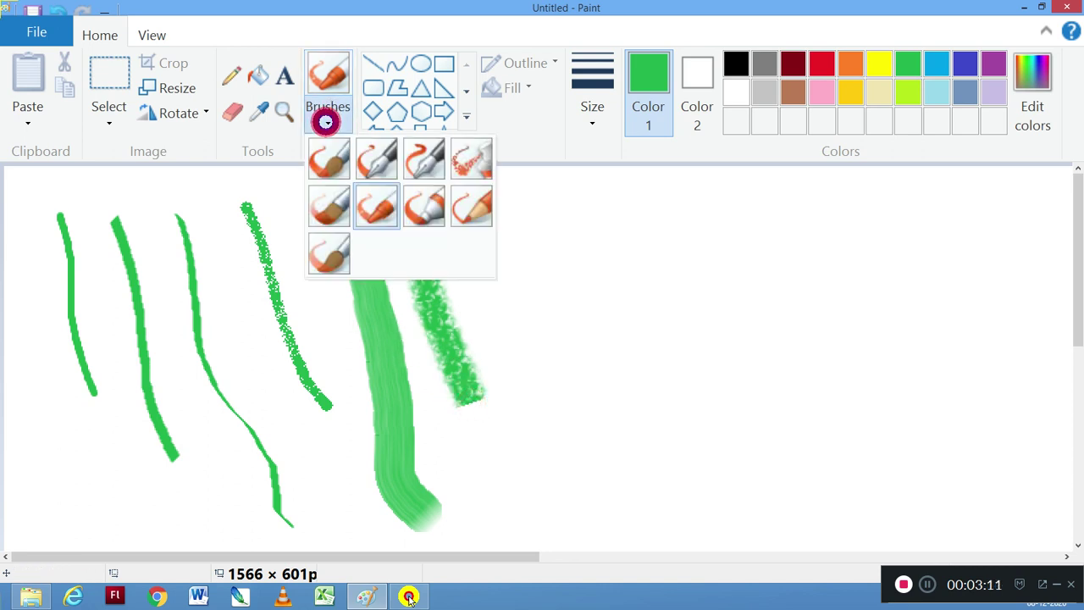
{"action": "left_click", "coordinate": [425, 211]}
{"action": "mouse_move", "coordinate": [481, 237]}
{"action": "left_mouse_down"}
{"action": "mouse_move", "coordinate": [529, 430]}
{"action": "mouse_move", "coordinate": [550, 472]}
{"action": "left_mouse_up"}
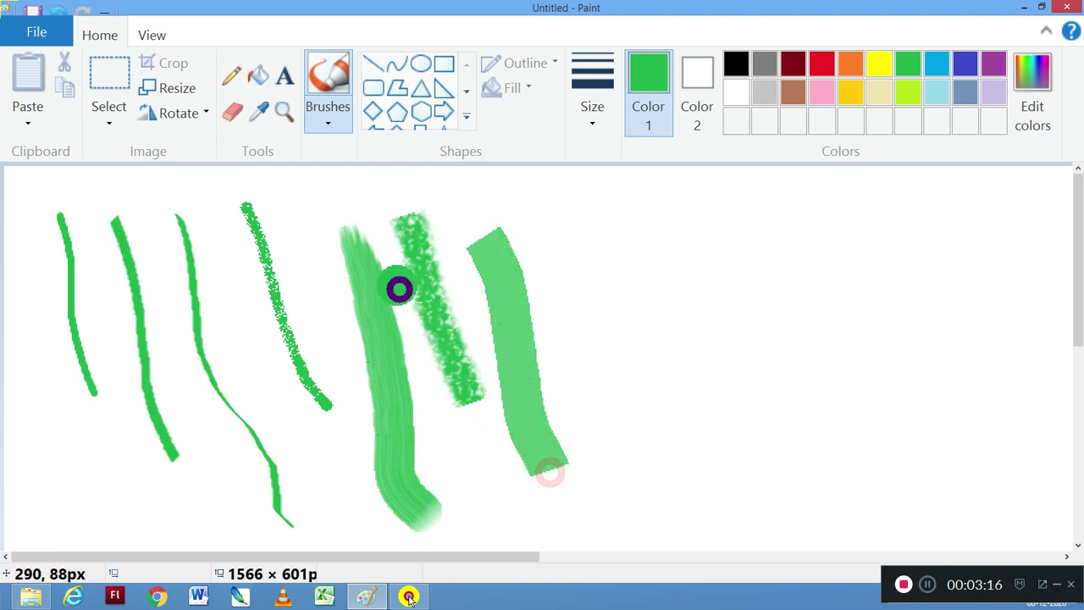
{"action": "left_click", "coordinate": [328, 121]}
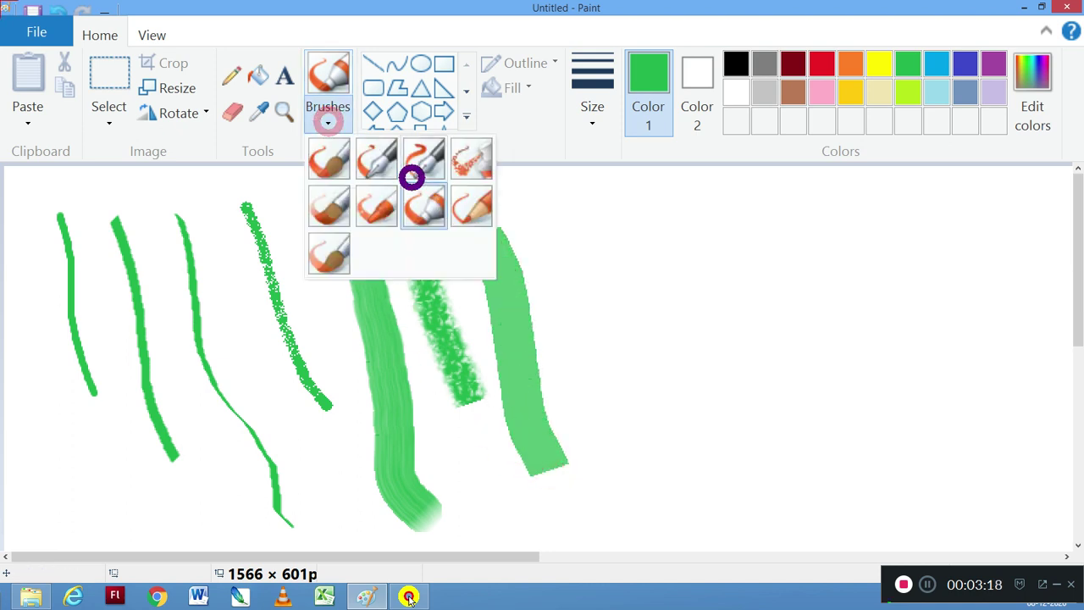
{"action": "left_click", "coordinate": [471, 208]}
{"action": "mouse_move", "coordinate": [542, 233]}
{"action": "left_mouse_down"}
{"action": "mouse_move", "coordinate": [558, 256]}
{"action": "mouse_move", "coordinate": [627, 531]}
{"action": "left_mouse_up"}
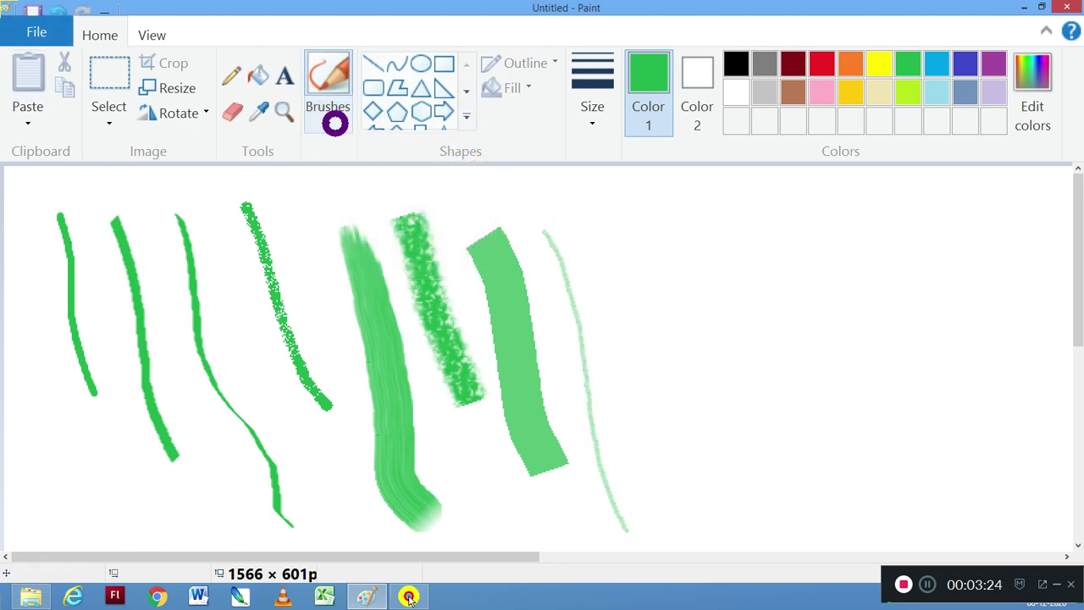
- Paint a long green Watercolor brush stroke to the right of the pencil line, reaching down to the visible canvas edge
{"action": "left_click", "coordinate": [331, 123]}
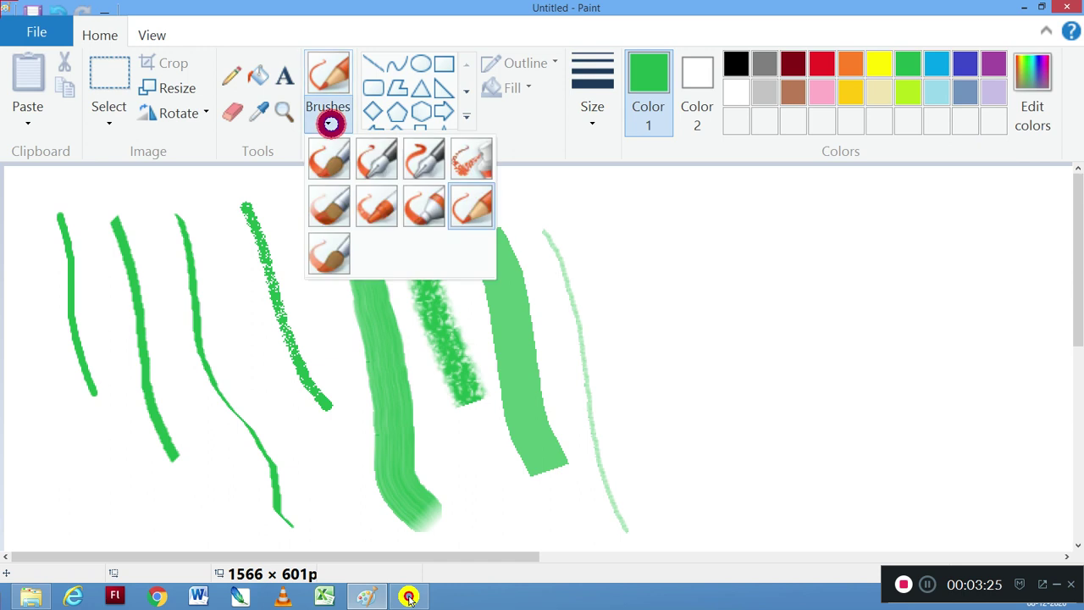
{"action": "left_click", "coordinate": [323, 256]}
{"action": "left_click_drag", "start_coordinate": [590, 240], "coordinate": [638, 409]}
{"action": "left_click_drag", "start_coordinate": [659, 471], "coordinate": [717, 541]}
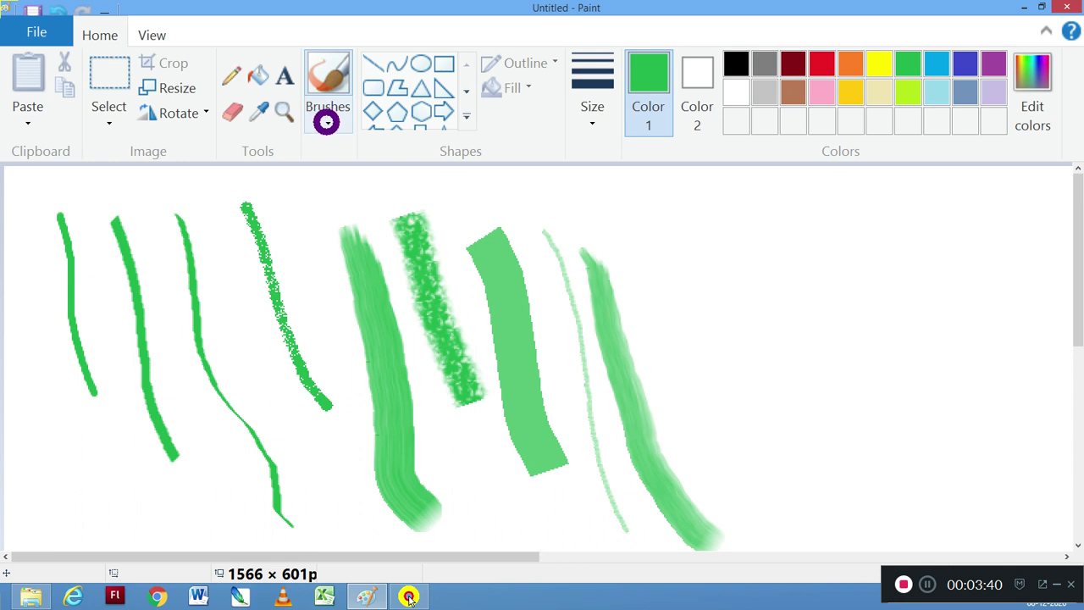
- Paint a curved brown vertical line with the Watercolor brush at its thinnest size in the empty area right of the green strokes
{"action": "left_click", "coordinate": [328, 125]}
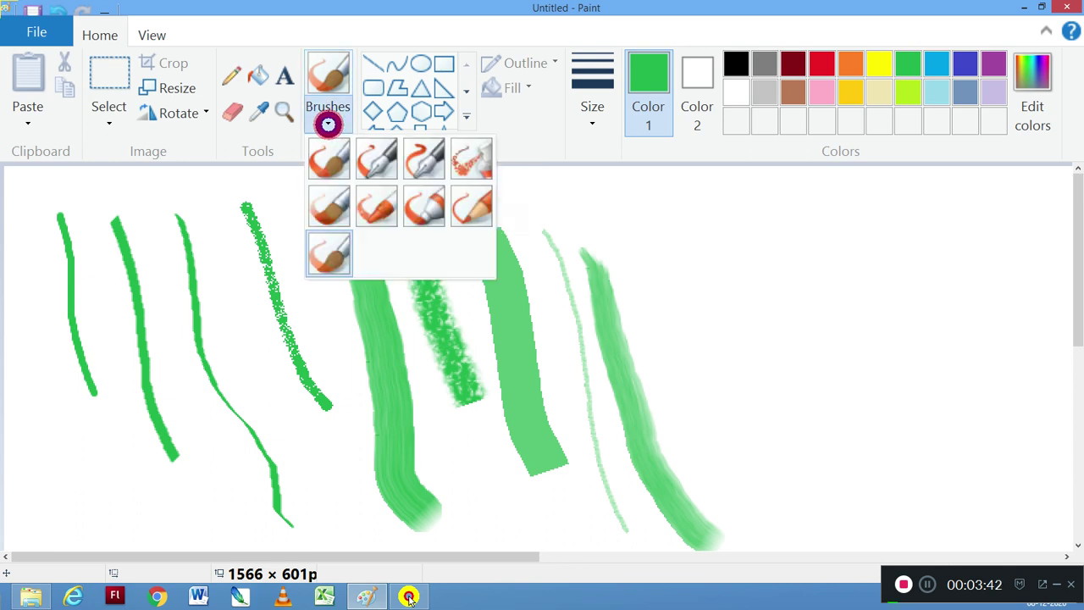
{"action": "left_click", "coordinate": [334, 257]}
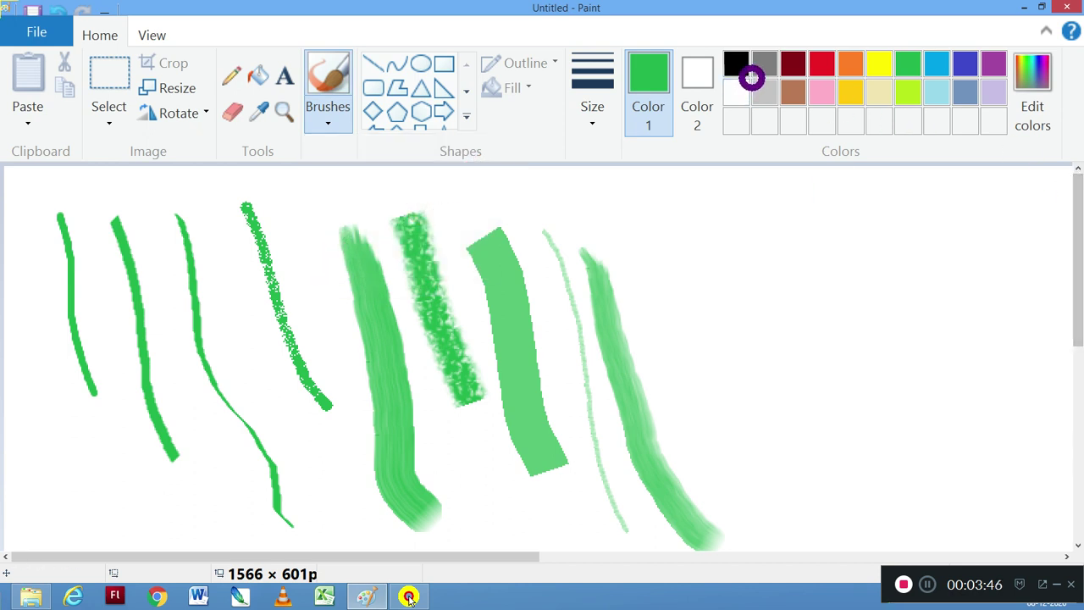
{"action": "left_click", "coordinate": [790, 89]}
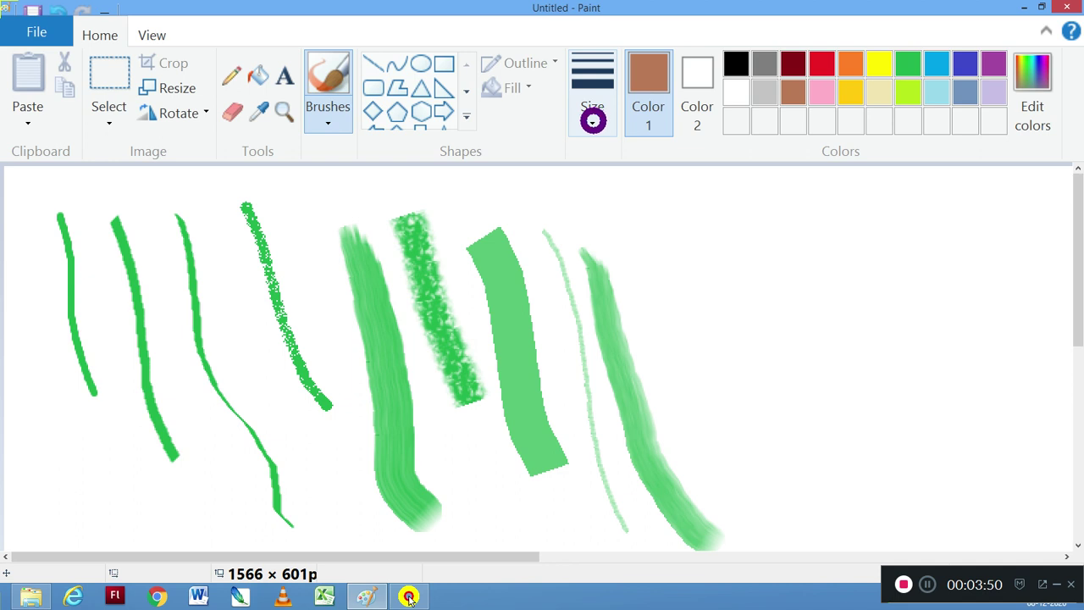
{"action": "left_click", "coordinate": [593, 119]}
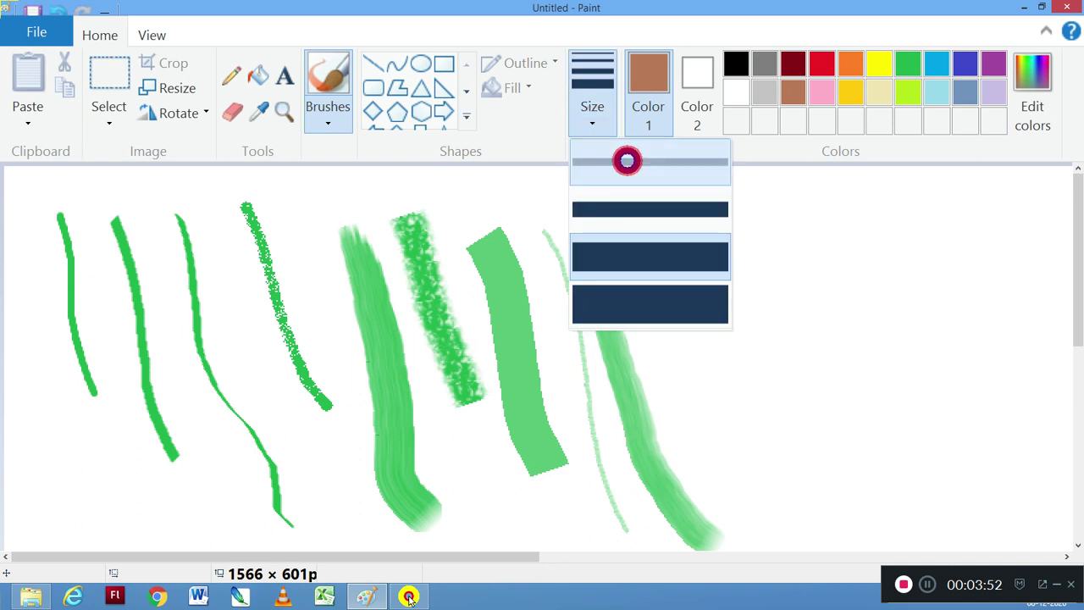
{"action": "left_click", "coordinate": [626, 160]}
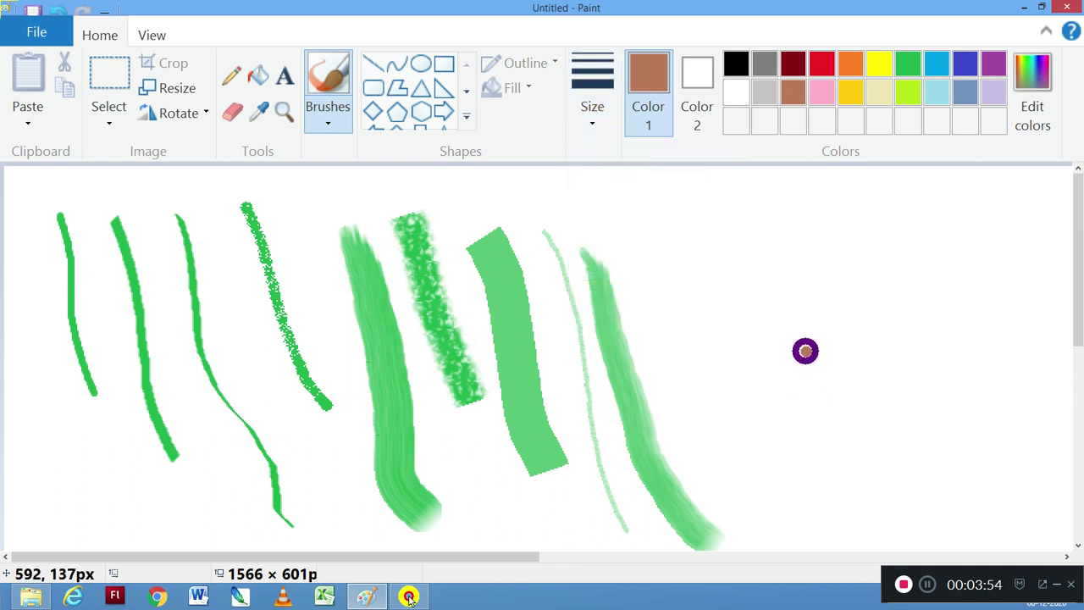
{"action": "mouse_move", "coordinate": [820, 334]}
{"action": "left_mouse_down"}
{"action": "mouse_move", "coordinate": [846, 428]}
{"action": "mouse_move", "coordinate": [820, 532]}
{"action": "left_mouse_up"}
- Paint both sides of a trunk shape in brown watercolor at the second-thinnest size, thickening the left line and layering strokes on the right
{"action": "left_click", "coordinate": [593, 119]}
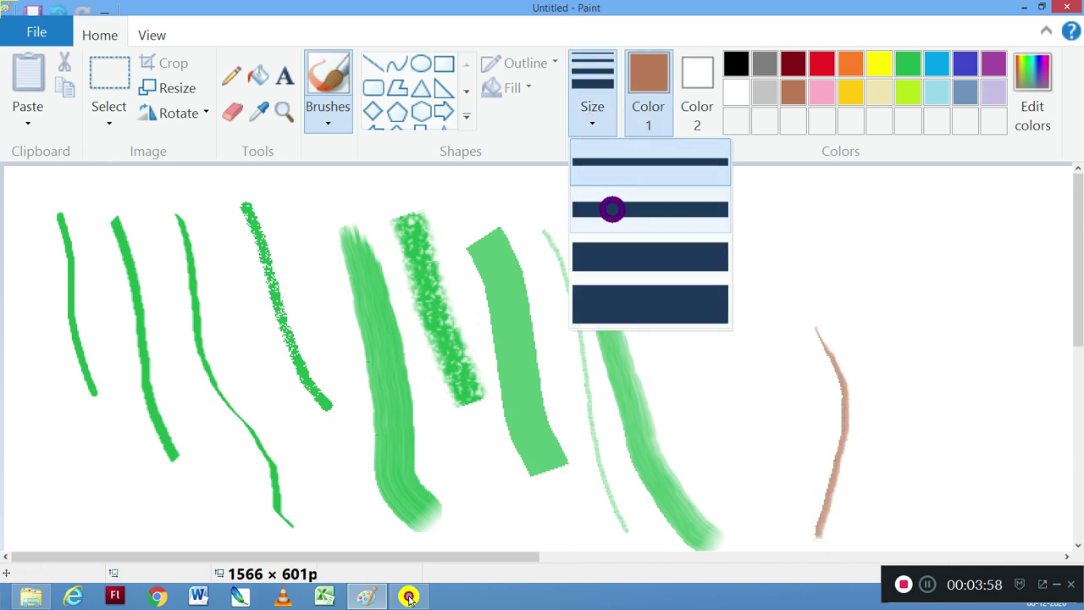
{"action": "left_click", "coordinate": [613, 210]}
{"action": "mouse_move", "coordinate": [827, 332]}
{"action": "left_mouse_down"}
{"action": "mouse_move", "coordinate": [847, 360]}
{"action": "mouse_move", "coordinate": [854, 422]}
{"action": "mouse_move", "coordinate": [825, 519]}
{"action": "left_mouse_up"}
{"action": "mouse_move", "coordinate": [932, 326]}
{"action": "left_mouse_down"}
{"action": "mouse_move", "coordinate": [911, 409]}
{"action": "mouse_move", "coordinate": [921, 479]}
{"action": "mouse_move", "coordinate": [946, 536]}
{"action": "left_mouse_up"}
{"action": "mouse_move", "coordinate": [926, 305]}
{"action": "left_mouse_down"}
{"action": "mouse_move", "coordinate": [890, 392]}
{"action": "mouse_move", "coordinate": [931, 541]}
{"action": "left_mouse_up"}
{"action": "mouse_move", "coordinate": [924, 313]}
{"action": "left_mouse_down"}
{"action": "mouse_move", "coordinate": [905, 338]}
{"action": "mouse_move", "coordinate": [892, 433]}
{"action": "mouse_move", "coordinate": [901, 502]}
{"action": "mouse_move", "coordinate": [922, 544]}
{"action": "left_mouse_up"}
{"action": "left_click_drag", "start_coordinate": [917, 310], "coordinate": [895, 414]}
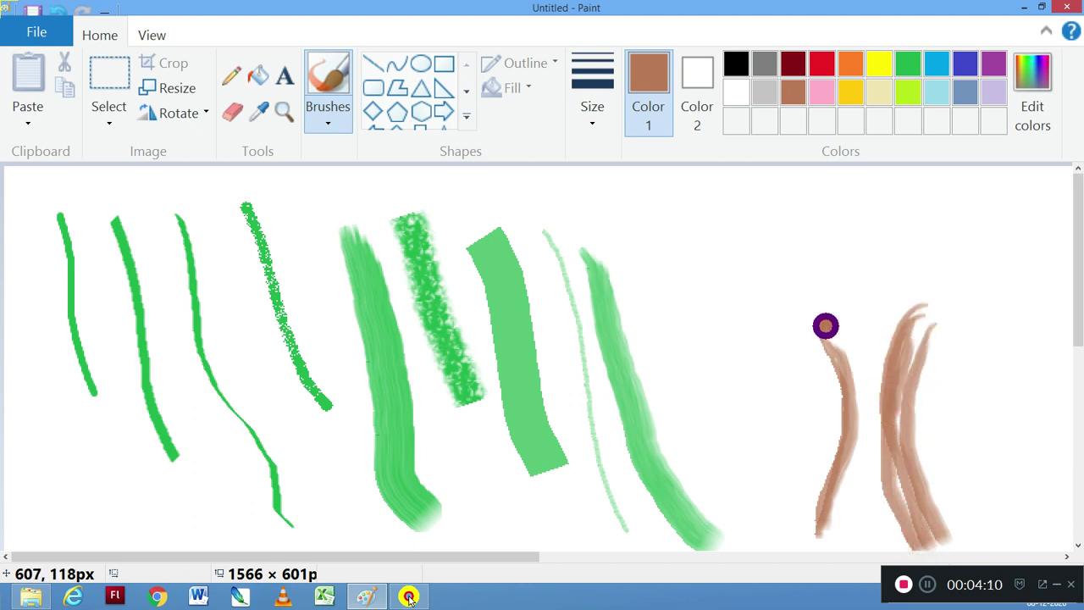
- Fill the gap between the two trunk sides with overlapping brown watercolor strokes, extending some upward as branches at the upper left
{"action": "mouse_move", "coordinate": [831, 325]}
{"action": "left_mouse_down"}
{"action": "mouse_move", "coordinate": [859, 463]}
{"action": "mouse_move", "coordinate": [833, 528]}
{"action": "left_mouse_up"}
{"action": "mouse_move", "coordinate": [833, 301]}
{"action": "left_mouse_down"}
{"action": "mouse_move", "coordinate": [862, 442]}
{"action": "mouse_move", "coordinate": [855, 537]}
{"action": "left_mouse_up"}
{"action": "mouse_move", "coordinate": [882, 477]}
{"action": "left_mouse_down"}
{"action": "mouse_move", "coordinate": [877, 385]}
{"action": "mouse_move", "coordinate": [844, 310]}
{"action": "left_mouse_up"}
{"action": "mouse_move", "coordinate": [917, 288]}
{"action": "left_mouse_down"}
{"action": "mouse_move", "coordinate": [891, 320]}
{"action": "mouse_move", "coordinate": [869, 475]}
{"action": "left_mouse_up"}
{"action": "left_click_drag", "start_coordinate": [876, 402], "coordinate": [887, 549]}
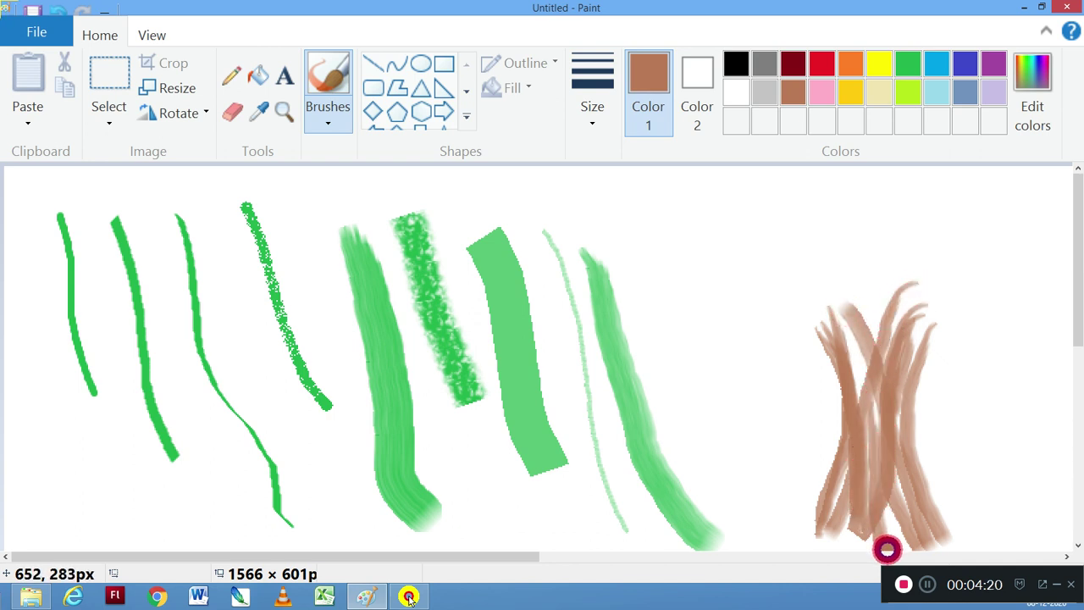
{"action": "mouse_move", "coordinate": [823, 292]}
{"action": "left_mouse_down"}
{"action": "mouse_move", "coordinate": [865, 388]}
{"action": "mouse_move", "coordinate": [859, 353]}
{"action": "mouse_move", "coordinate": [815, 291]}
{"action": "left_mouse_up"}
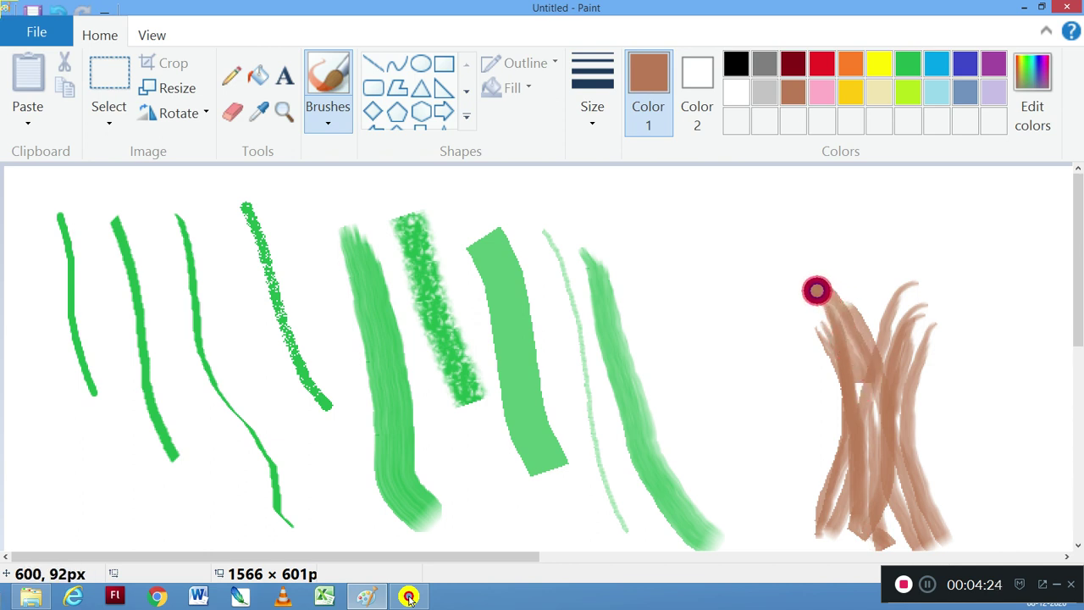
- Thicken the trunk's middle and upper part with more brown watercolor strokes and add short pointed branch ends across its crown
{"action": "mouse_move", "coordinate": [915, 279]}
{"action": "left_mouse_down"}
{"action": "mouse_move", "coordinate": [881, 308]}
{"action": "mouse_move", "coordinate": [872, 438]}
{"action": "left_mouse_up"}
{"action": "mouse_move", "coordinate": [936, 322]}
{"action": "left_mouse_down"}
{"action": "mouse_move", "coordinate": [929, 314]}
{"action": "mouse_move", "coordinate": [903, 406]}
{"action": "left_mouse_up"}
{"action": "left_click_drag", "start_coordinate": [916, 294], "coordinate": [876, 353]}
{"action": "mouse_move", "coordinate": [903, 286]}
{"action": "left_mouse_down"}
{"action": "mouse_move", "coordinate": [876, 493]}
{"action": "mouse_move", "coordinate": [899, 539]}
{"action": "left_mouse_up"}
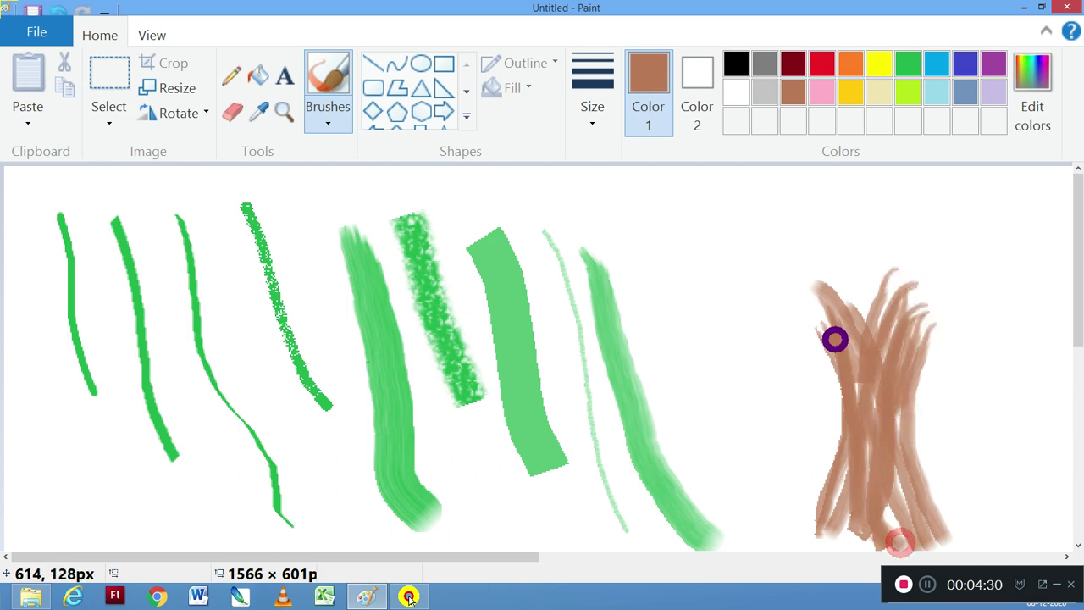
{"action": "mouse_move", "coordinate": [806, 295]}
{"action": "left_mouse_down"}
{"action": "mouse_move", "coordinate": [830, 321]}
{"action": "mouse_move", "coordinate": [842, 387]}
{"action": "left_mouse_up"}
{"action": "mouse_move", "coordinate": [883, 257]}
{"action": "left_mouse_down"}
{"action": "mouse_move", "coordinate": [859, 366]}
{"action": "mouse_move", "coordinate": [852, 288]}
{"action": "mouse_move", "coordinate": [815, 292]}
{"action": "left_mouse_up"}
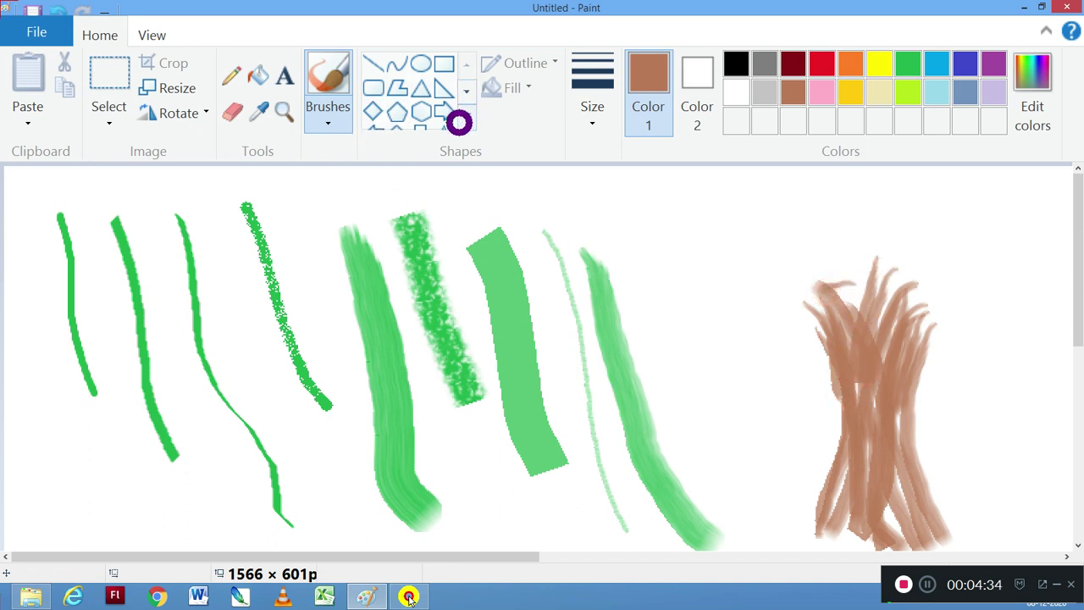
- Paint over the trunk with long brown Oil brush strokes, making it solid and widening its base and branches
{"action": "left_click", "coordinate": [339, 127]}
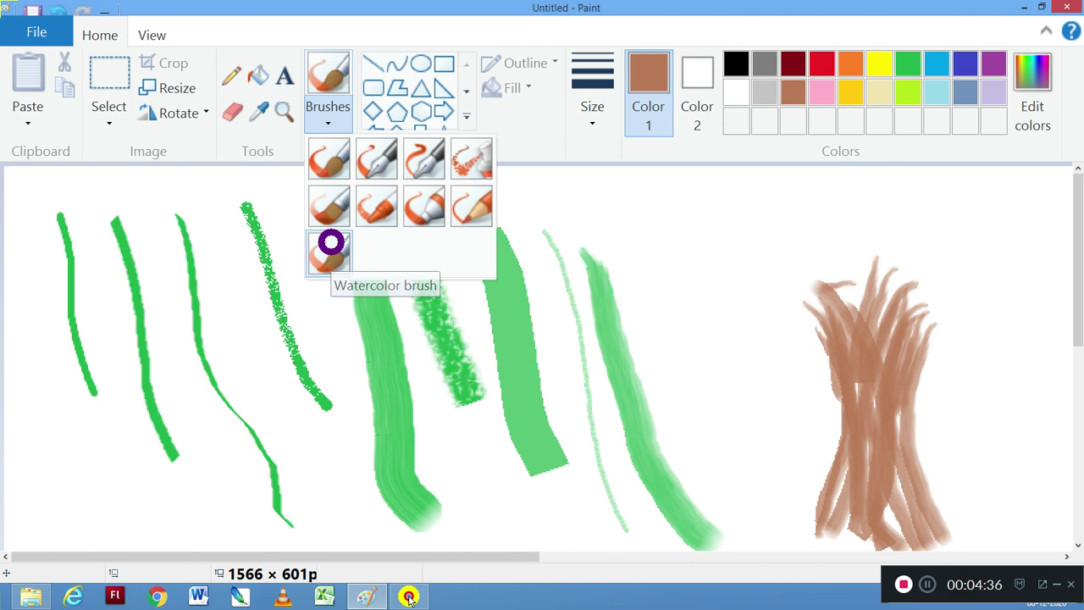
{"action": "left_click", "coordinate": [326, 212]}
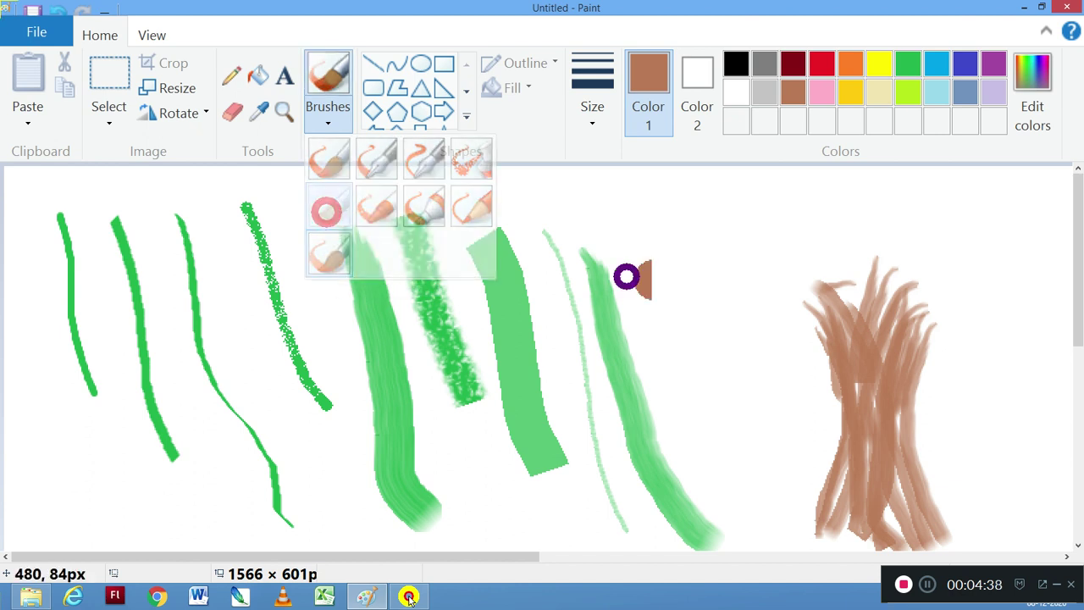
{"action": "mouse_move", "coordinate": [841, 343]}
{"action": "left_mouse_down"}
{"action": "mouse_move", "coordinate": [853, 420]}
{"action": "mouse_move", "coordinate": [816, 554]}
{"action": "left_mouse_up"}
{"action": "mouse_move", "coordinate": [943, 291]}
{"action": "left_mouse_down"}
{"action": "mouse_move", "coordinate": [917, 338]}
{"action": "mouse_move", "coordinate": [900, 464]}
{"action": "mouse_move", "coordinate": [931, 528]}
{"action": "left_mouse_up"}
{"action": "mouse_move", "coordinate": [929, 268]}
{"action": "left_mouse_down"}
{"action": "mouse_move", "coordinate": [878, 391]}
{"action": "mouse_move", "coordinate": [876, 506]}
{"action": "left_mouse_up"}
{"action": "left_click_drag", "start_coordinate": [885, 241], "coordinate": [865, 412]}
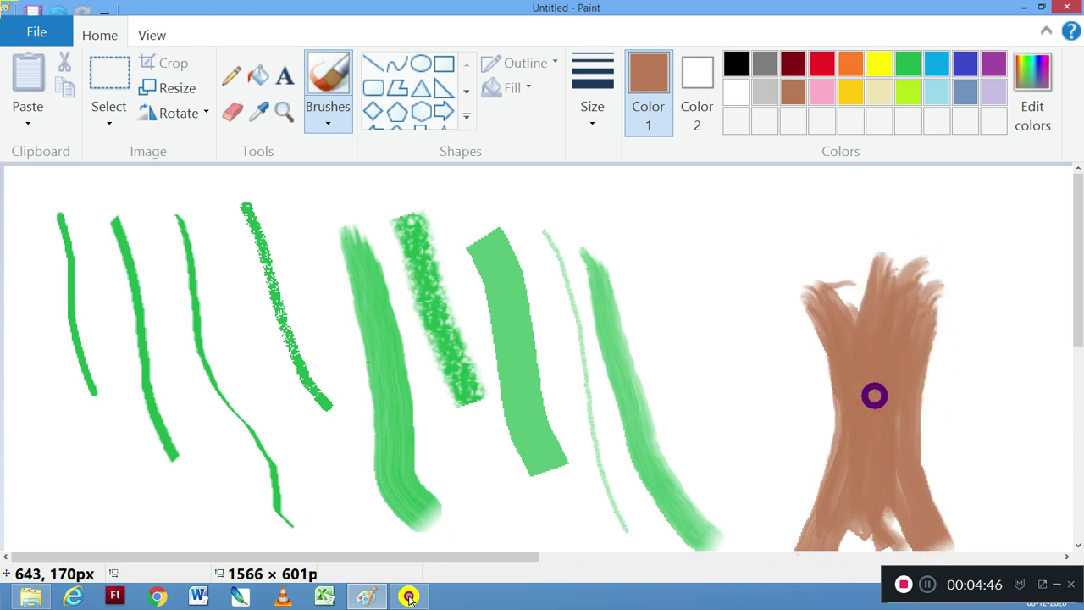
- Spray a wide, looping green foliage crown around the top of the trunk with the Airbrush
{"action": "left_click", "coordinate": [327, 117]}
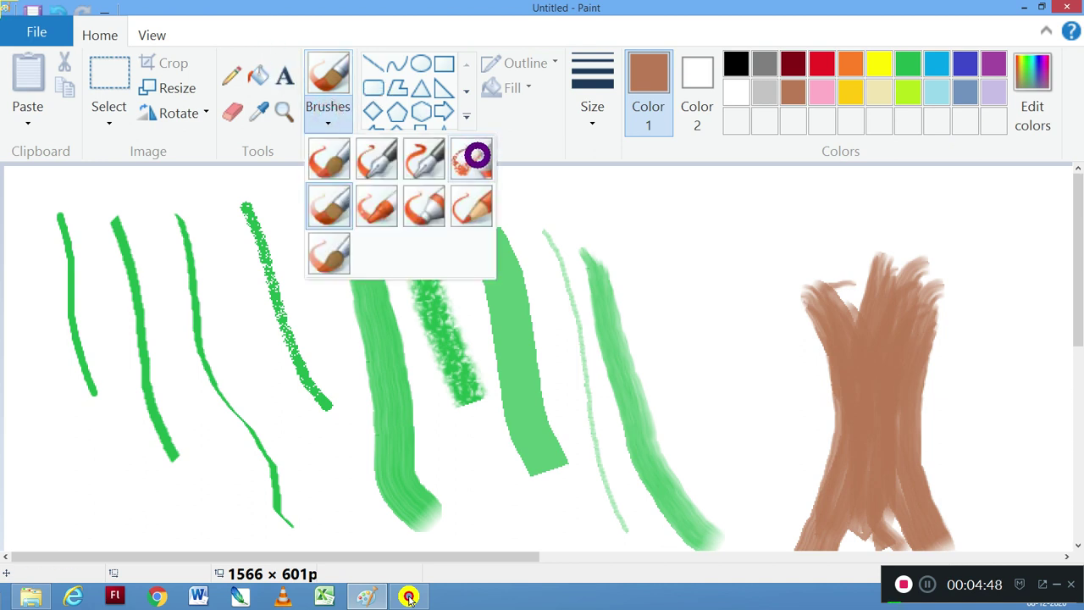
{"action": "left_click", "coordinate": [881, 90]}
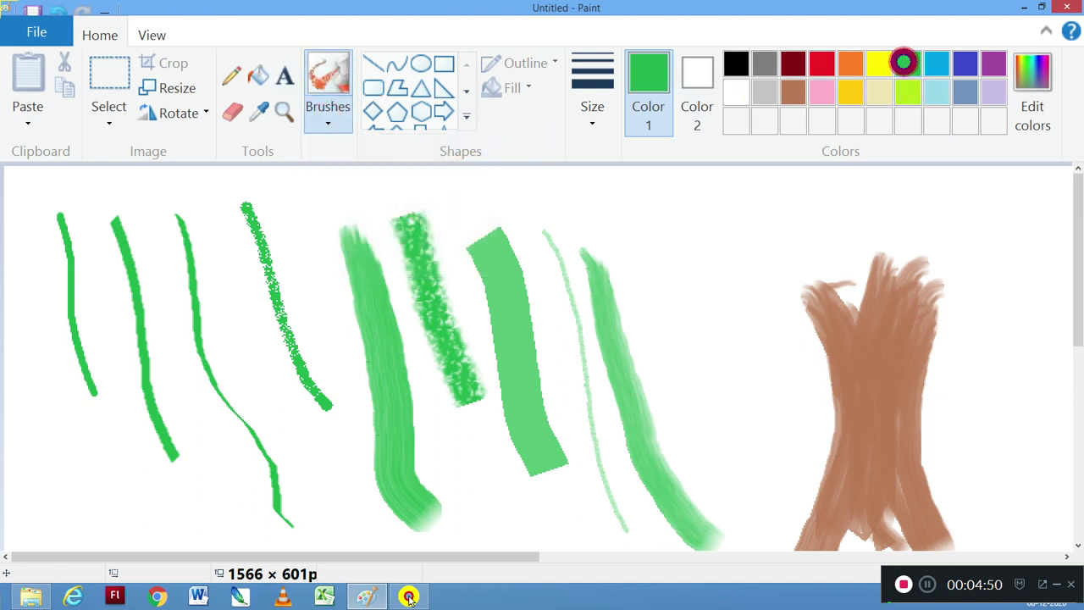
{"action": "mouse_move", "coordinate": [797, 270]}
{"action": "left_mouse_down"}
{"action": "mouse_move", "coordinate": [897, 254]}
{"action": "mouse_move", "coordinate": [972, 304]}
{"action": "mouse_move", "coordinate": [1026, 310]}
{"action": "mouse_move", "coordinate": [1023, 223]}
{"action": "mouse_move", "coordinate": [935, 268]}
{"action": "mouse_move", "coordinate": [956, 210]}
{"action": "mouse_move", "coordinate": [890, 193]}
{"action": "mouse_move", "coordinate": [880, 164]}
{"action": "mouse_move", "coordinate": [821, 209]}
{"action": "mouse_move", "coordinate": [783, 187]}
{"action": "mouse_move", "coordinate": [760, 198]}
{"action": "mouse_move", "coordinate": [711, 285]}
{"action": "mouse_move", "coordinate": [735, 318]}
{"action": "mouse_move", "coordinate": [804, 341]}
{"action": "mouse_move", "coordinate": [780, 336]}
{"action": "mouse_move", "coordinate": [761, 288]}
{"action": "mouse_move", "coordinate": [718, 247]}
{"action": "mouse_move", "coordinate": [747, 299]}
{"action": "mouse_move", "coordinate": [697, 271]}
{"action": "mouse_move", "coordinate": [744, 289]}
{"action": "mouse_move", "coordinate": [797, 333]}
{"action": "mouse_move", "coordinate": [765, 267]}
{"action": "mouse_move", "coordinate": [777, 208]}
{"action": "mouse_move", "coordinate": [811, 191]}
{"action": "mouse_move", "coordinate": [788, 205]}
{"action": "mouse_move", "coordinate": [777, 194]}
{"action": "mouse_move", "coordinate": [854, 169]}
{"action": "mouse_move", "coordinate": [841, 194]}
{"action": "mouse_move", "coordinate": [910, 182]}
{"action": "mouse_move", "coordinate": [890, 194]}
{"action": "mouse_move", "coordinate": [915, 162]}
{"action": "mouse_move", "coordinate": [981, 222]}
{"action": "mouse_move", "coordinate": [973, 245]}
{"action": "mouse_move", "coordinate": [948, 165]}
{"action": "mouse_move", "coordinate": [920, 180]}
{"action": "mouse_move", "coordinate": [965, 218]}
{"action": "mouse_move", "coordinate": [906, 250]}
{"action": "mouse_move", "coordinate": [877, 236]}
{"action": "mouse_move", "coordinate": [874, 185]}
{"action": "mouse_move", "coordinate": [837, 245]}
{"action": "mouse_move", "coordinate": [773, 251]}
{"action": "mouse_move", "coordinate": [728, 233]}
{"action": "mouse_move", "coordinate": [743, 227]}
{"action": "mouse_move", "coordinate": [760, 268]}
{"action": "mouse_move", "coordinate": [756, 324]}
{"action": "mouse_move", "coordinate": [781, 322]}
{"action": "mouse_move", "coordinate": [798, 293]}
{"action": "mouse_move", "coordinate": [769, 213]}
{"action": "mouse_move", "coordinate": [769, 163]}
{"action": "mouse_move", "coordinate": [773, 191]}
{"action": "mouse_move", "coordinate": [814, 222]}
{"action": "mouse_move", "coordinate": [851, 277]}
{"action": "mouse_move", "coordinate": [901, 232]}
{"action": "mouse_move", "coordinate": [963, 240]}
{"action": "mouse_move", "coordinate": [1014, 274]}
{"action": "mouse_move", "coordinate": [954, 281]}
{"action": "mouse_move", "coordinate": [997, 298]}
{"action": "mouse_move", "coordinate": [1014, 256]}
{"action": "mouse_move", "coordinate": [917, 247]}
{"action": "mouse_move", "coordinate": [924, 220]}
{"action": "mouse_move", "coordinate": [874, 237]}
{"action": "mouse_move", "coordinate": [762, 243]}
{"action": "mouse_move", "coordinate": [703, 233]}
{"action": "mouse_move", "coordinate": [702, 322]}
{"action": "mouse_move", "coordinate": [724, 294]}
{"action": "left_mouse_up"}
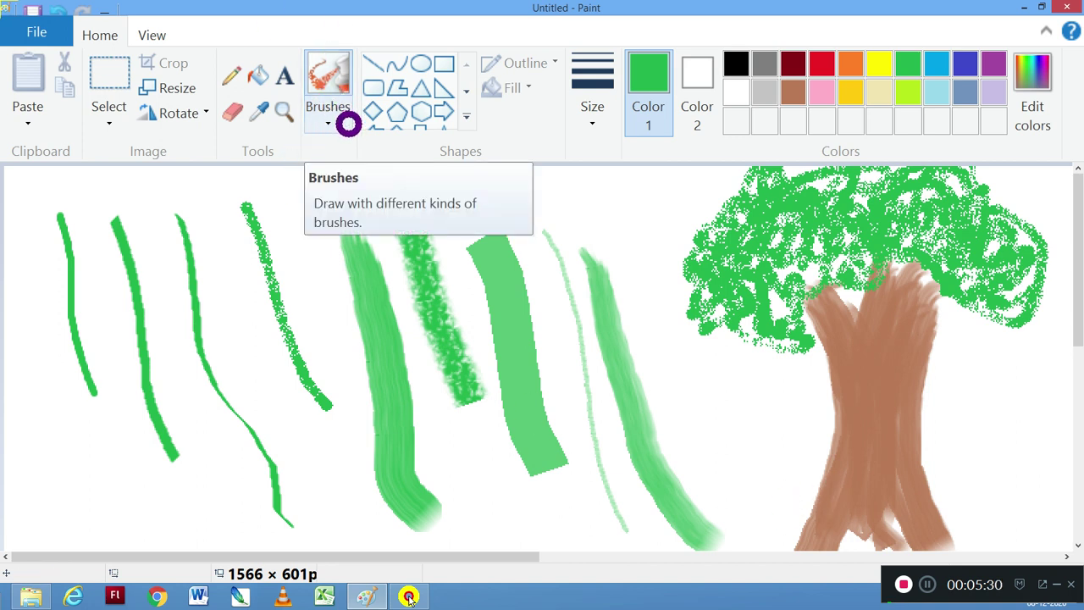
{"action": "left_click", "coordinate": [328, 125]}
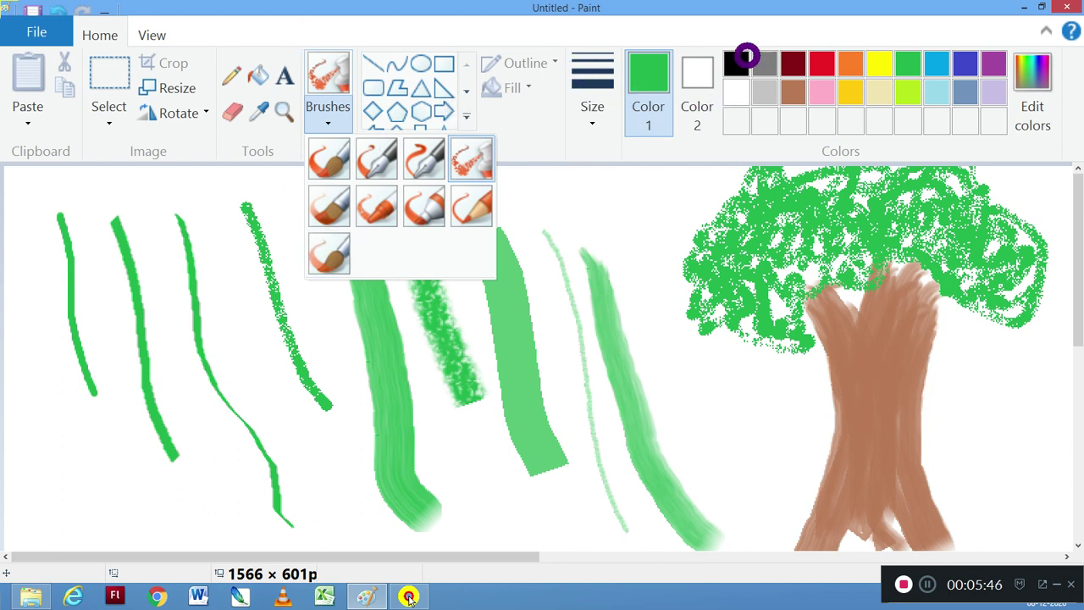
{"action": "left_click", "coordinate": [546, 187]}
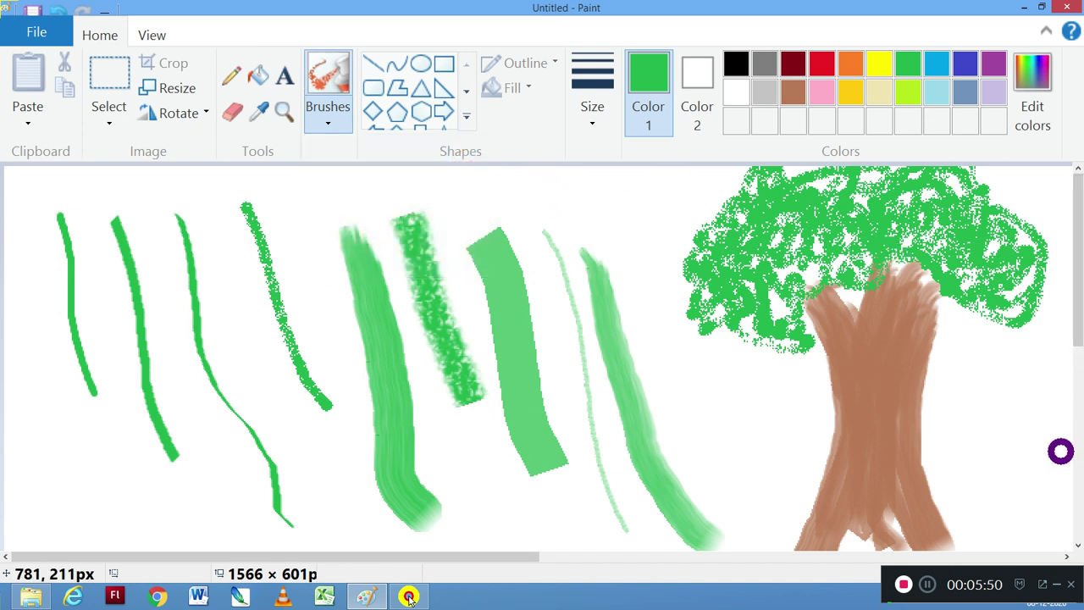